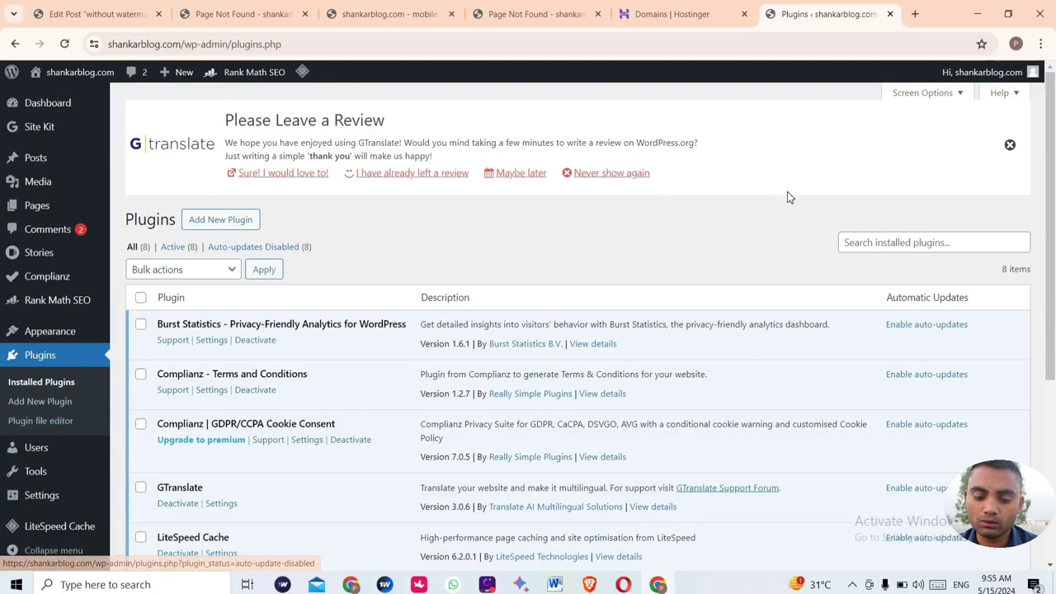
Search the new plugins directory for "file manager".
scroll(52, 408, down, 3)
click(52, 404)
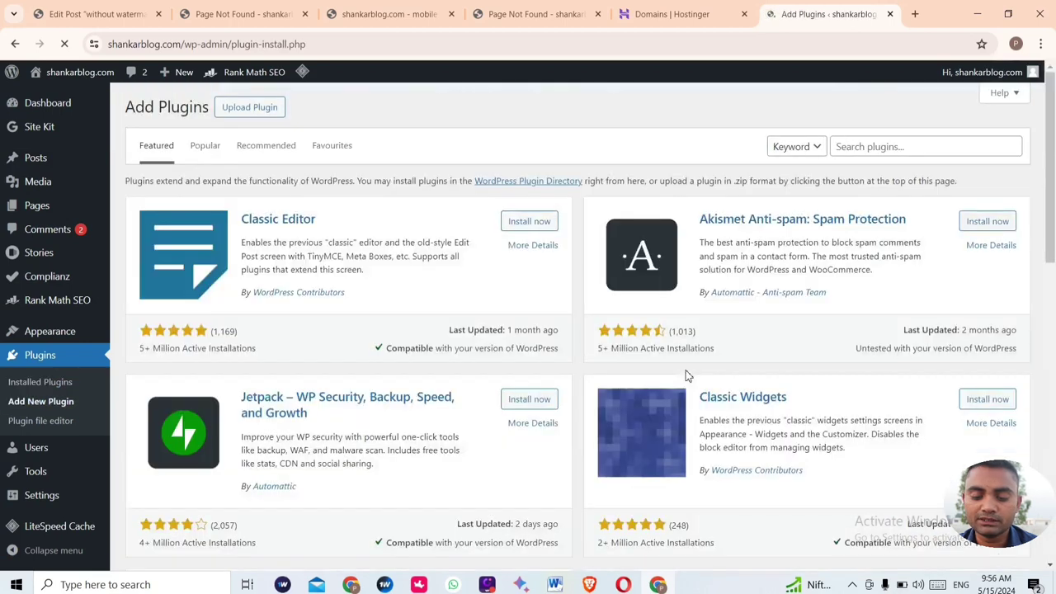
click(870, 146)
text(file)
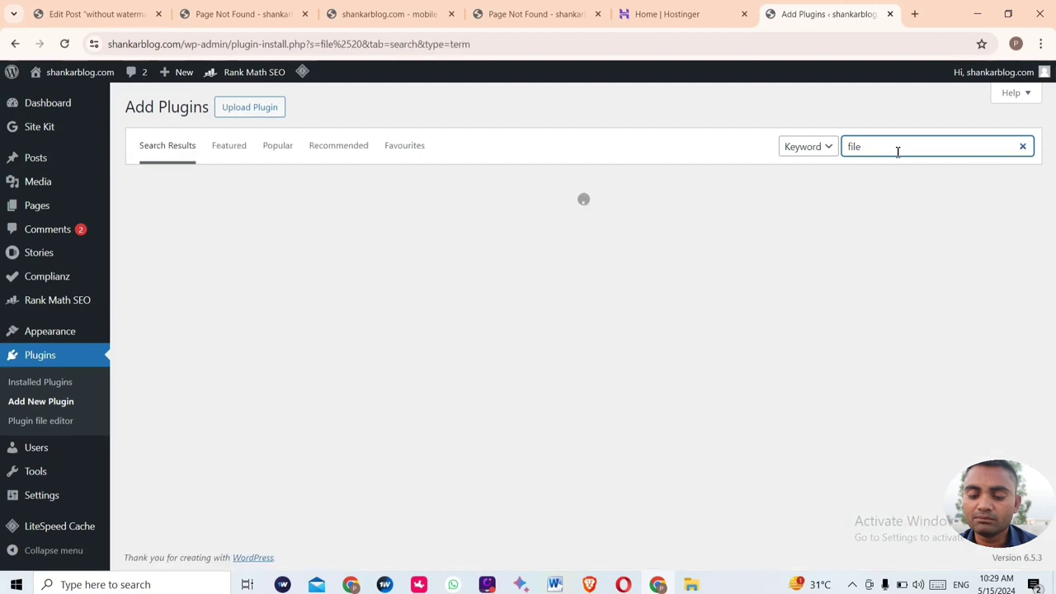
text( m)
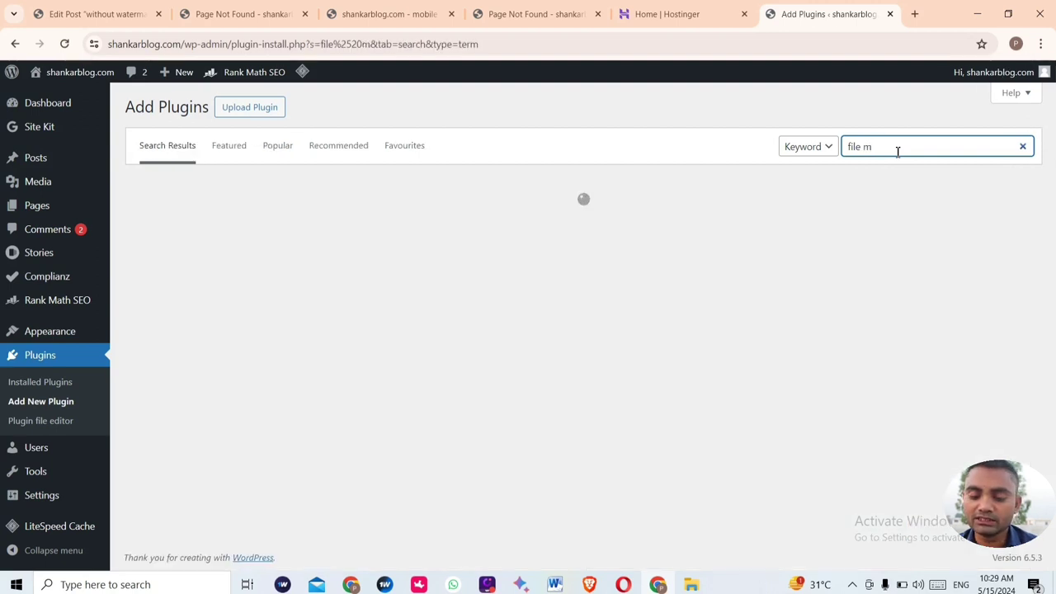
text(an)
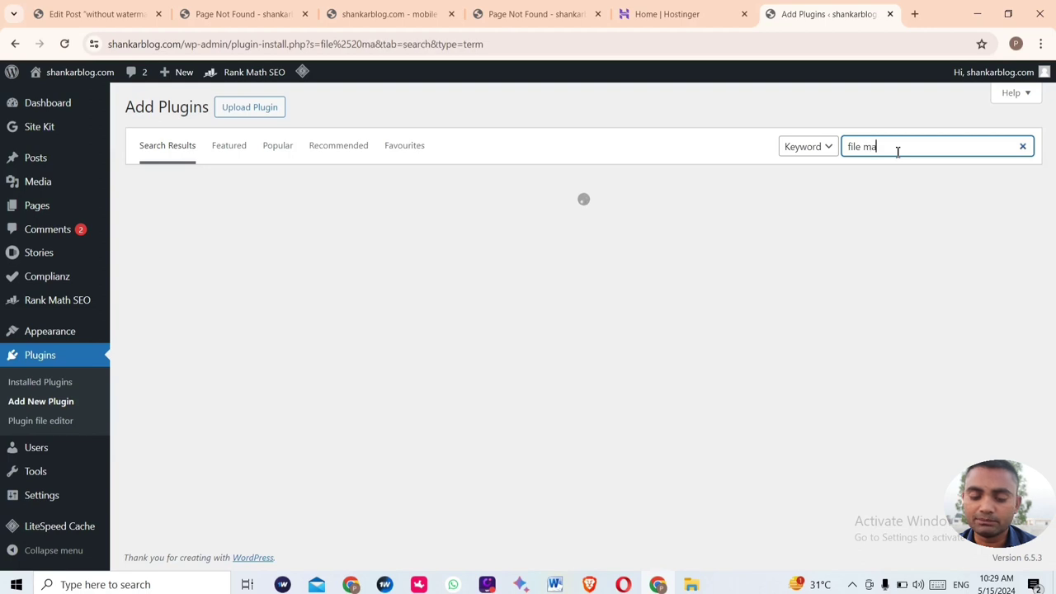
text(ager)
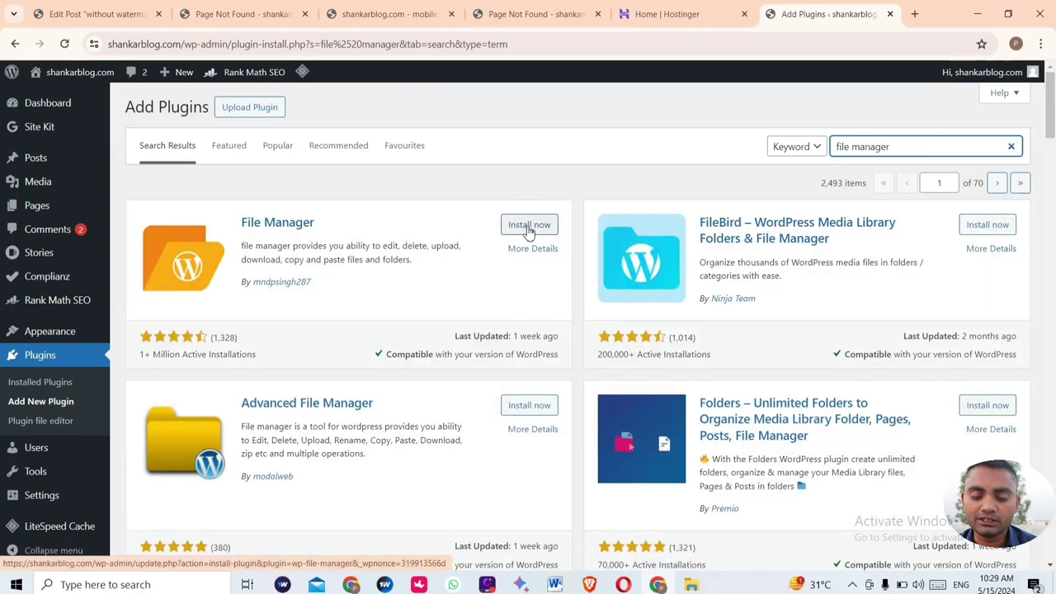
Install and activate the File Manager plugin, and check for it in the installed plugins list.
click(529, 225)
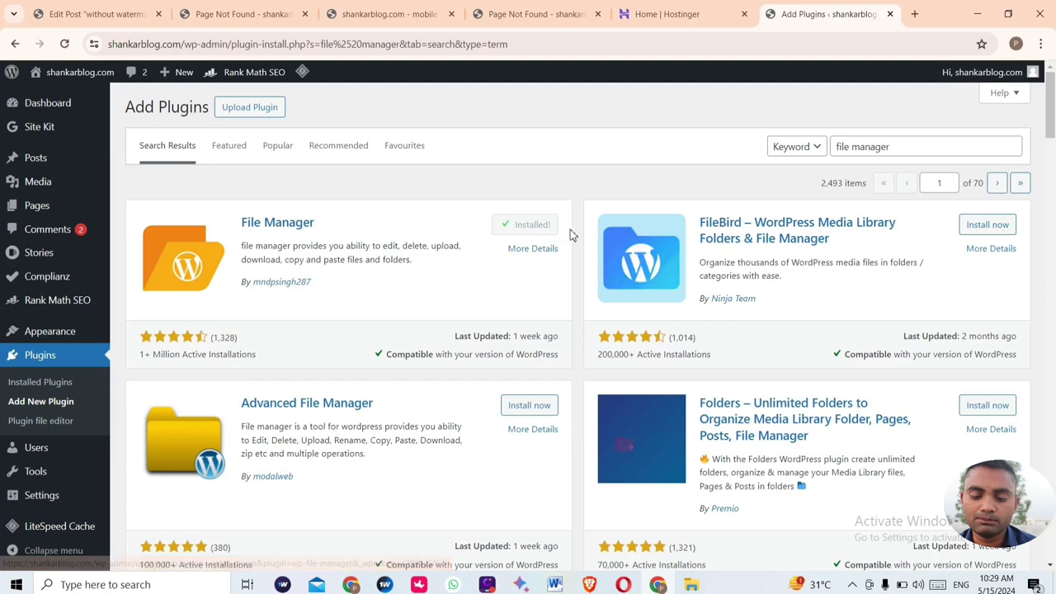
click(532, 225)
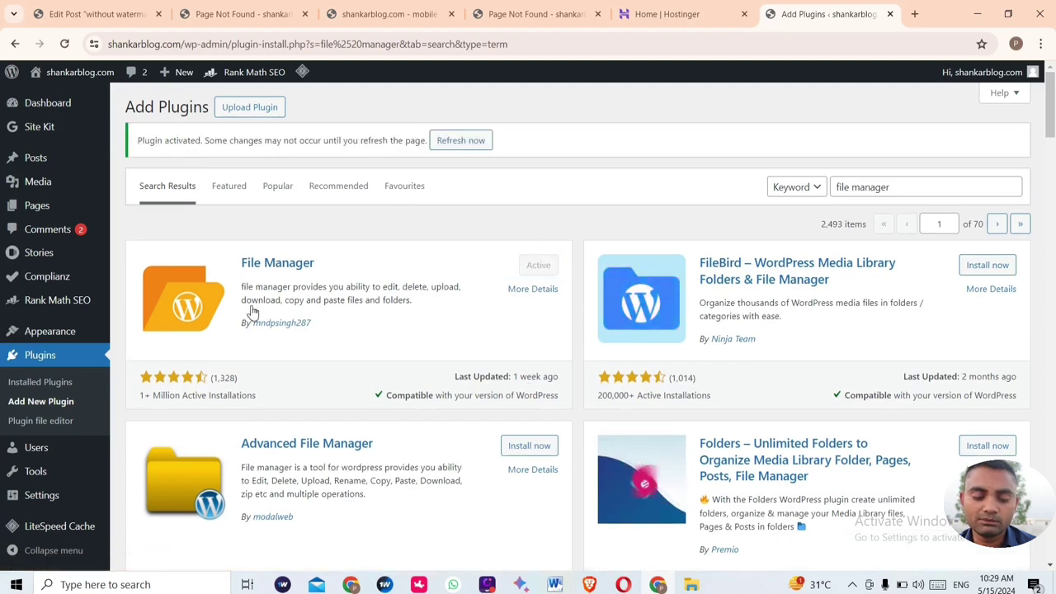
click(48, 385)
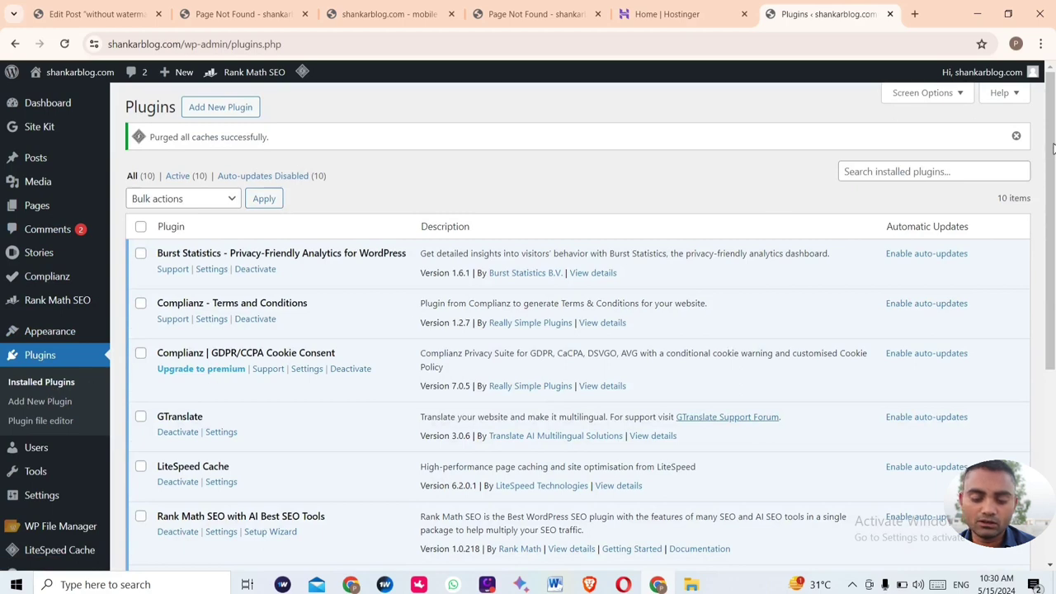
drag(1053, 146, 1039, 383)
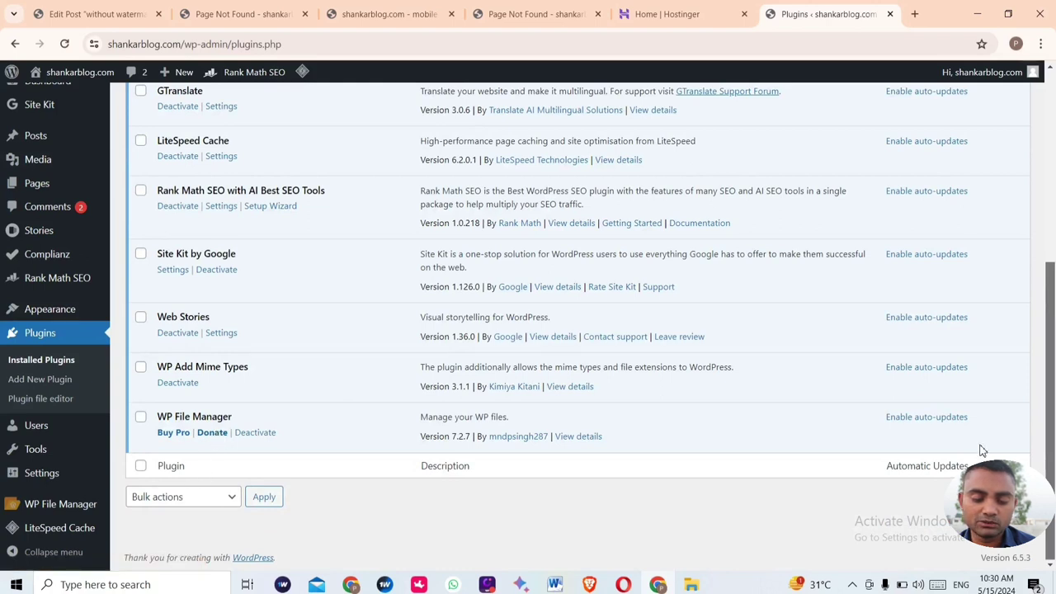
Open WP File Manager and open wp-config.php from public_html in the code editor.
click(45, 512)
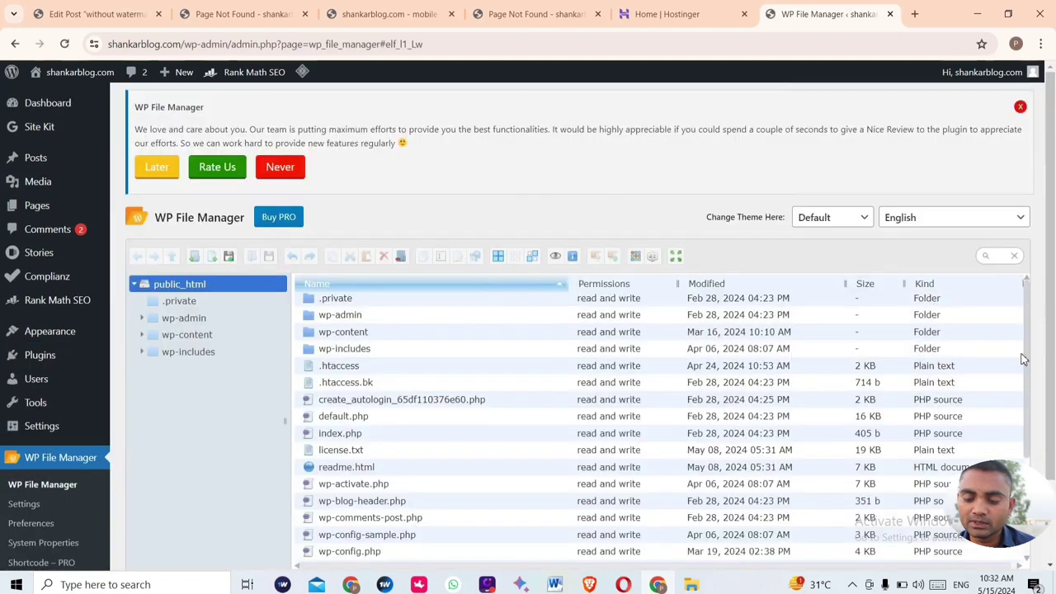
scroll(1021, 359, down, 3)
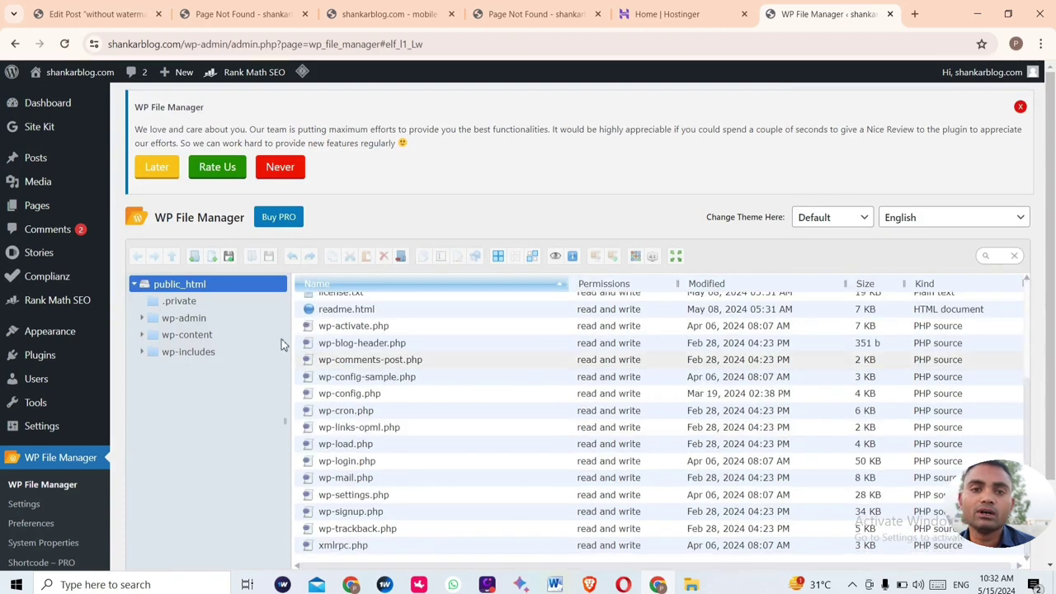
click(204, 289)
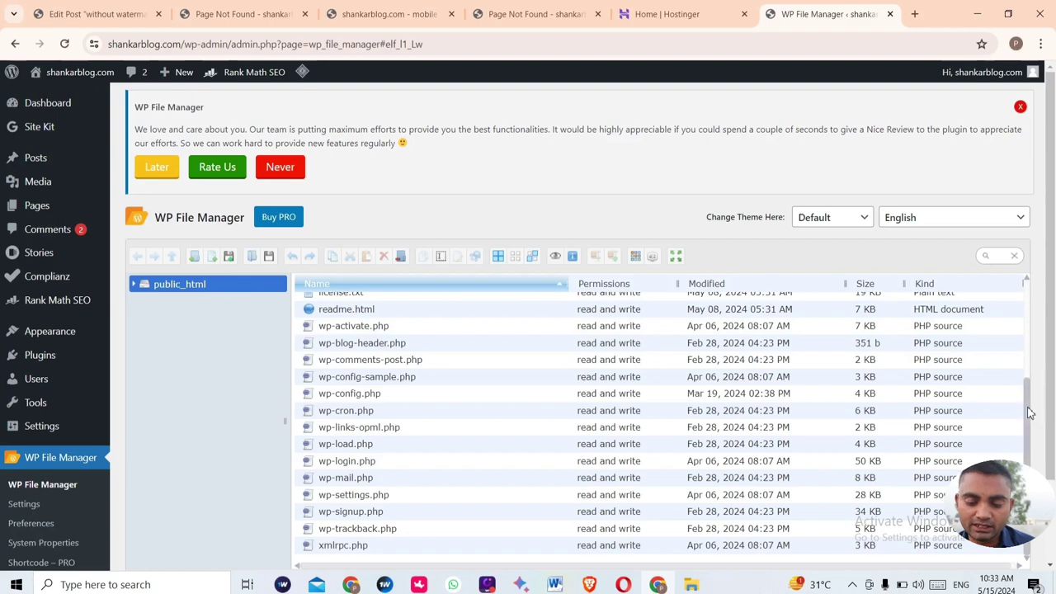
click(948, 394)
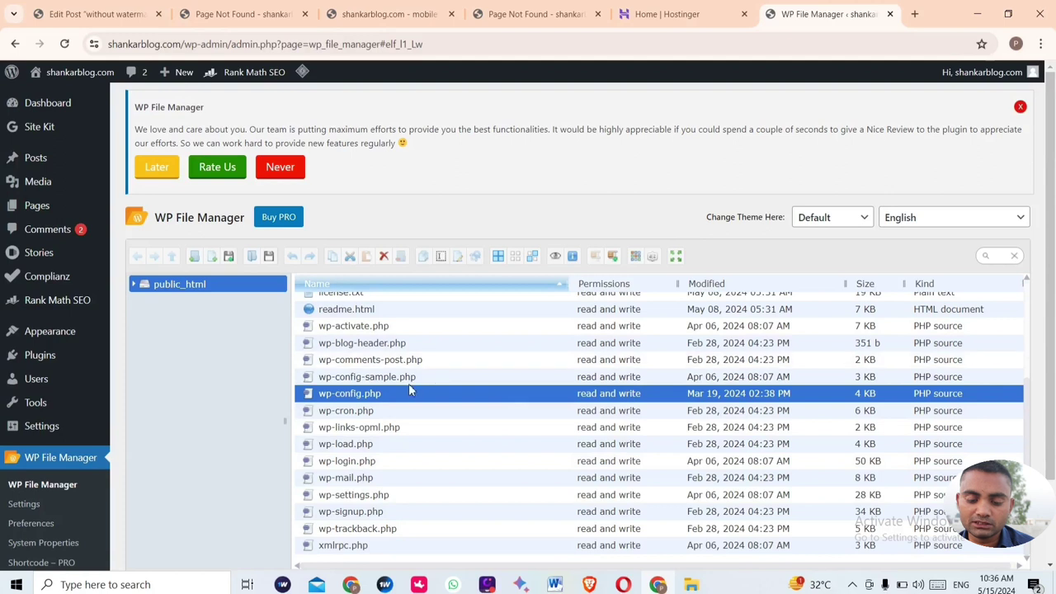
right_click(402, 395)
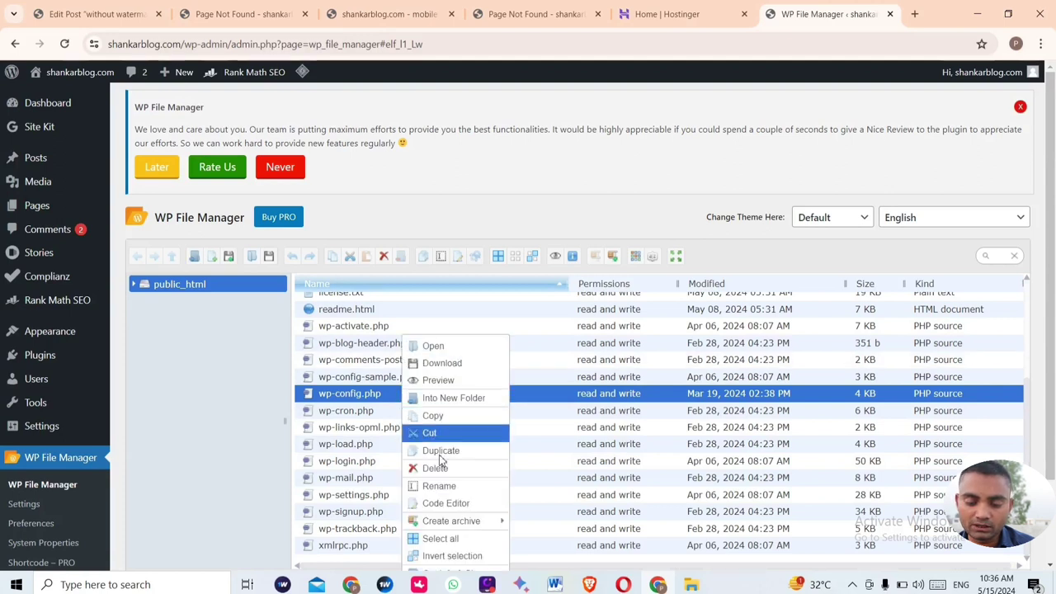
click(479, 503)
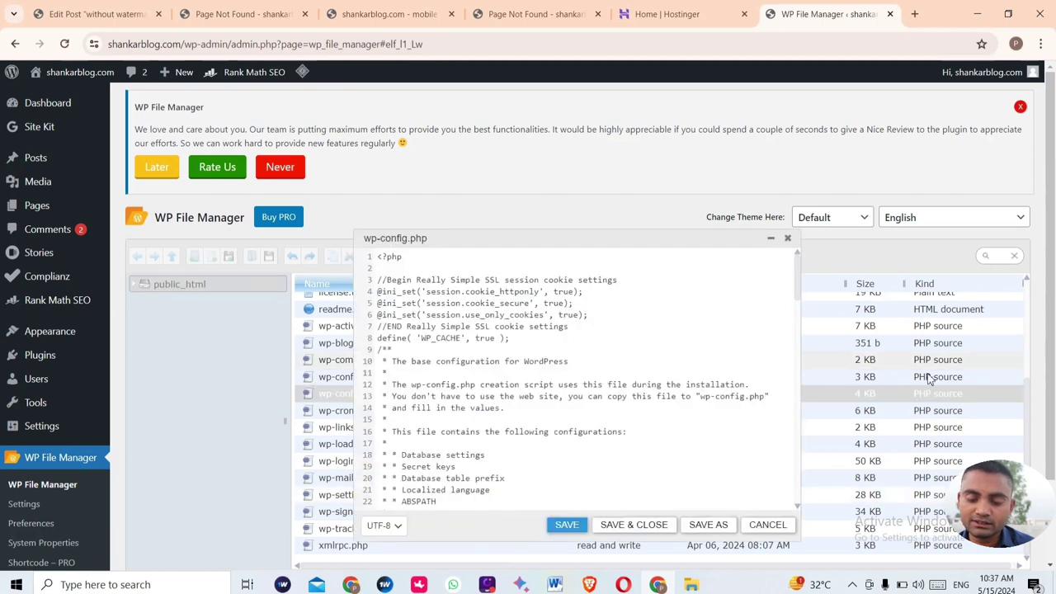
Insert the line define('ALLOW_UNFILTERED_UPLOADS', true); above the /**#@-*/ comment in wp-config.php, then save and close the file.
drag(798, 289, 801, 432)
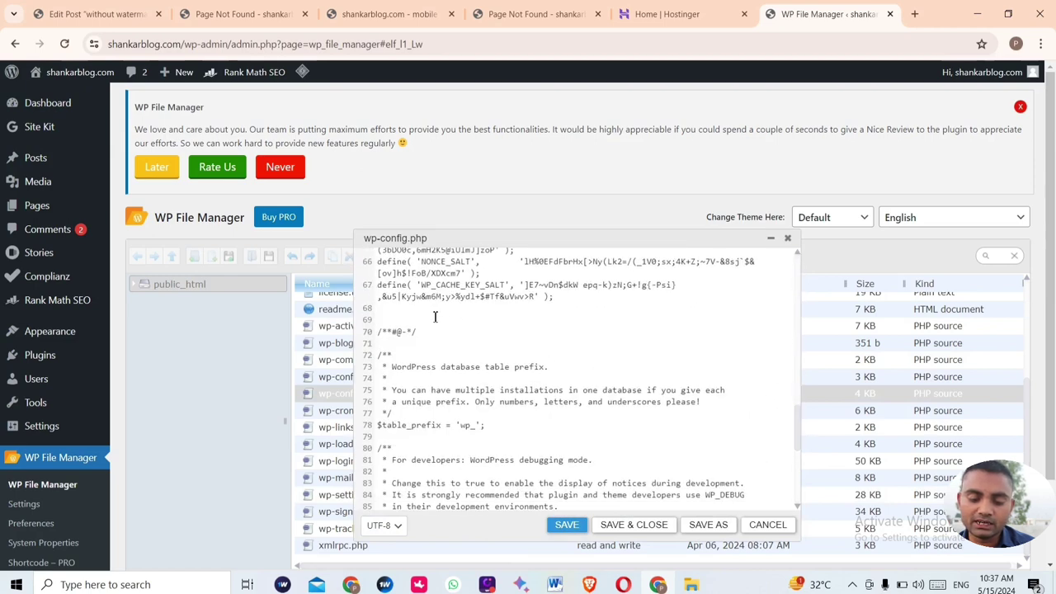
click(389, 319)
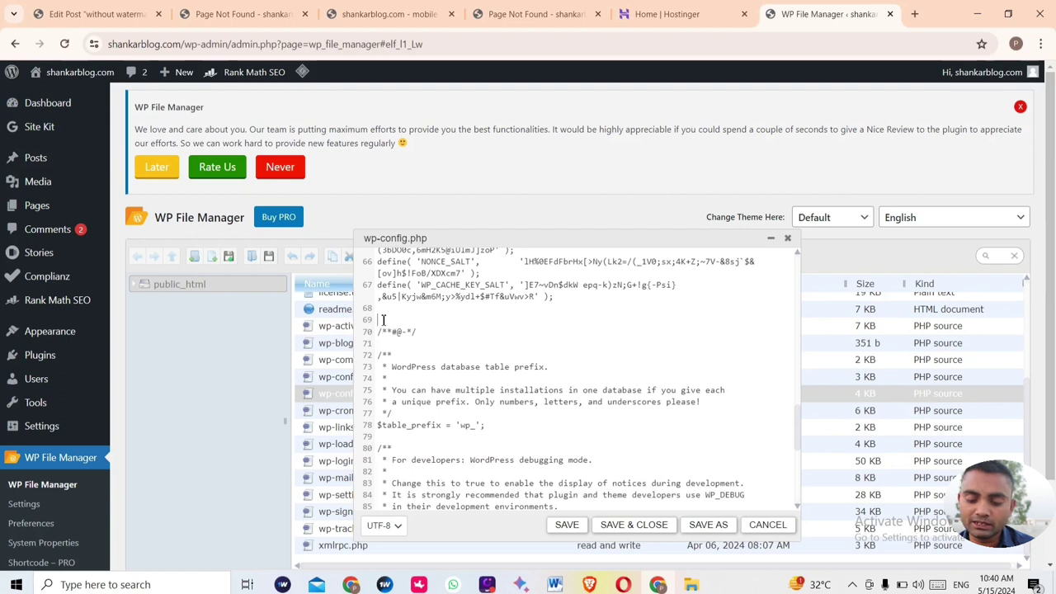
key(Return)
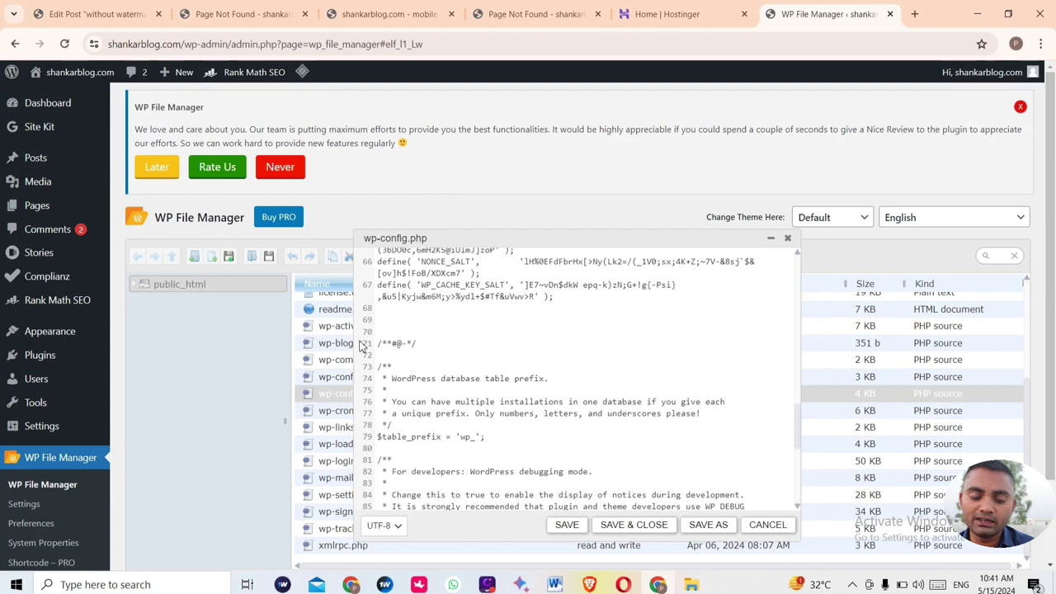
click(382, 331)
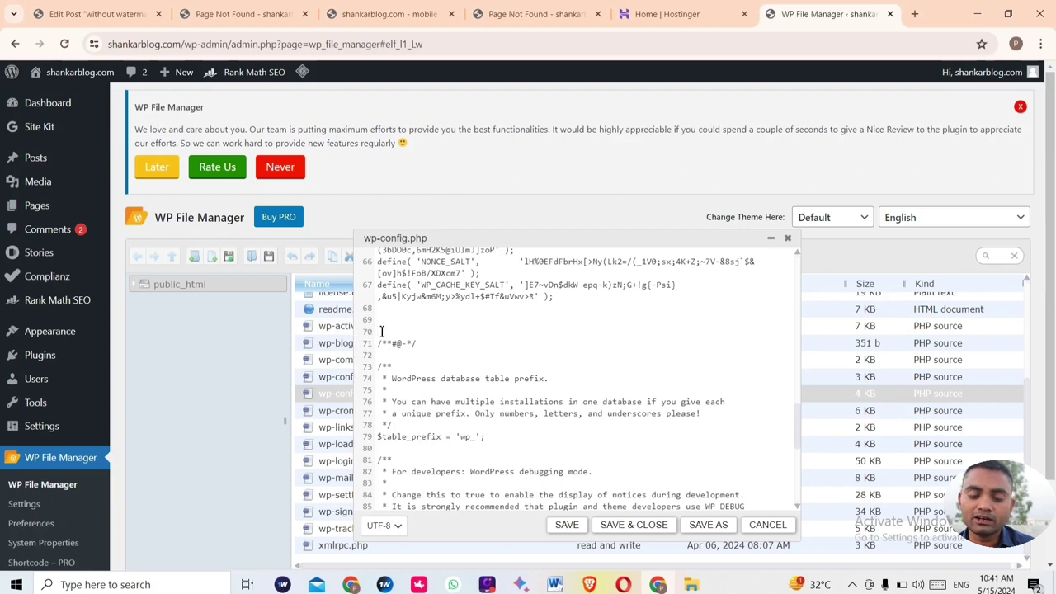
right_click(382, 331)
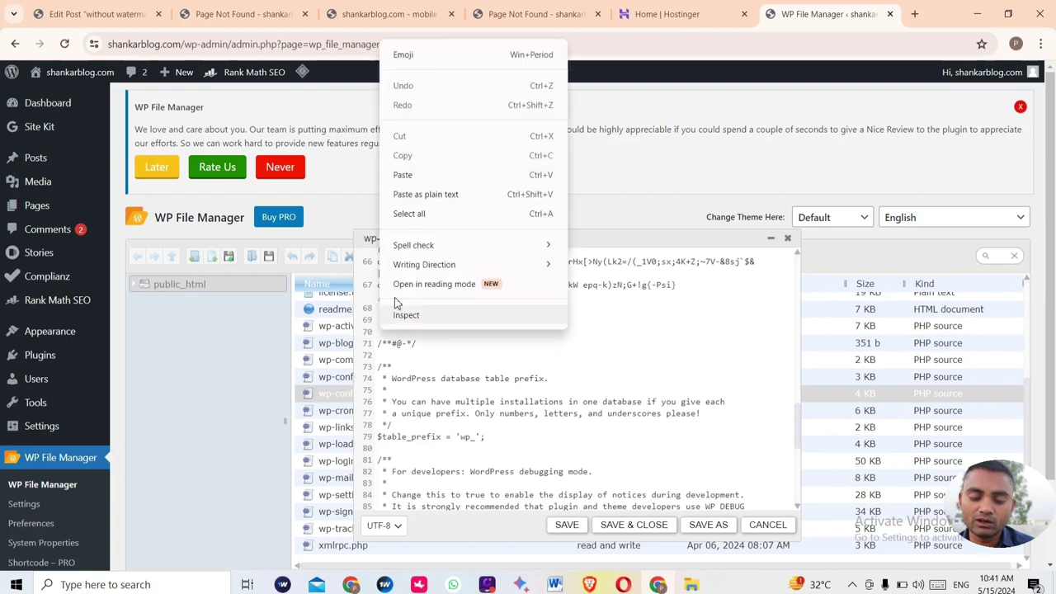
click(404, 175)
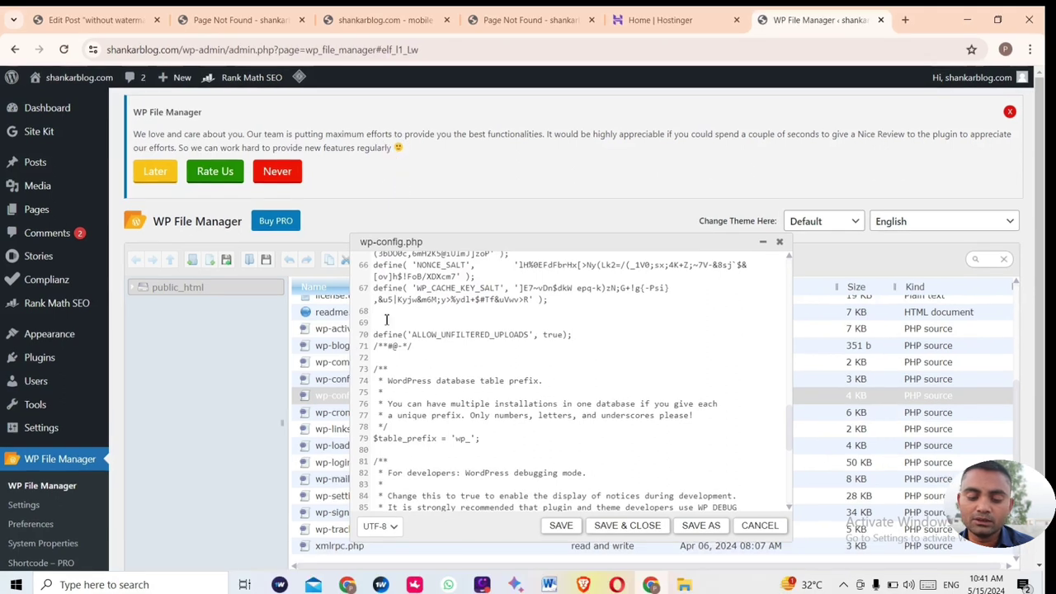
click(486, 334)
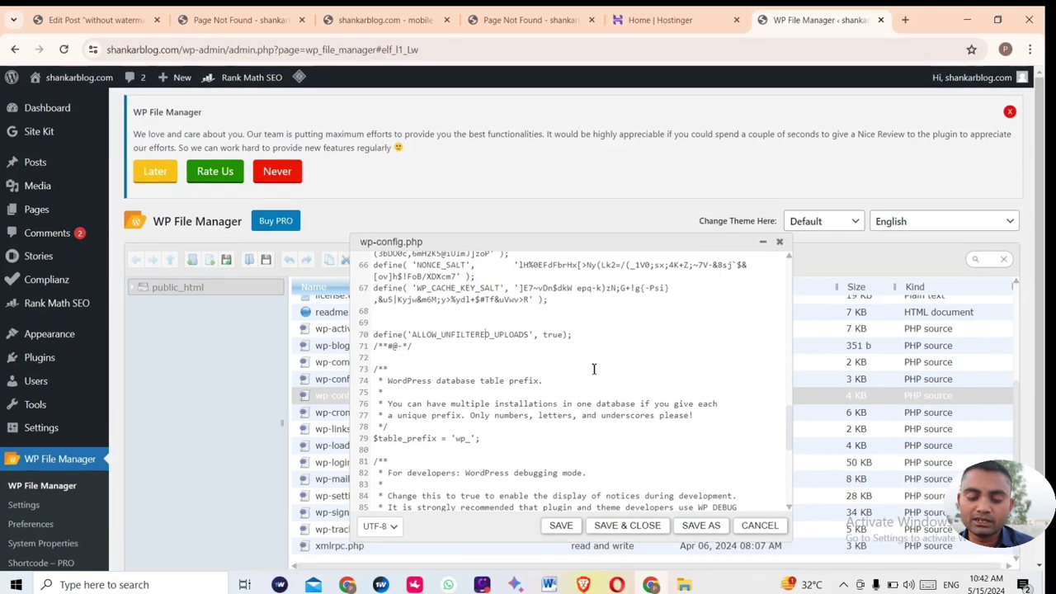
click(619, 528)
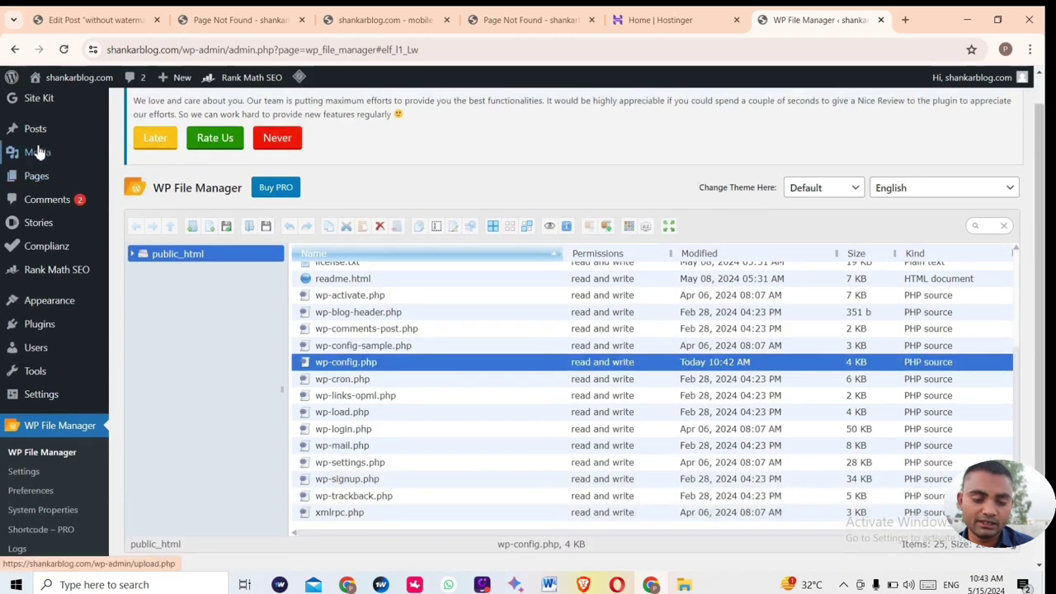
Upload the KineMaster-v7.1.4.30628.GP Premium APK from File Explorer as new media, and view it in the Media Library.
mouse_move(37, 152)
click(142, 176)
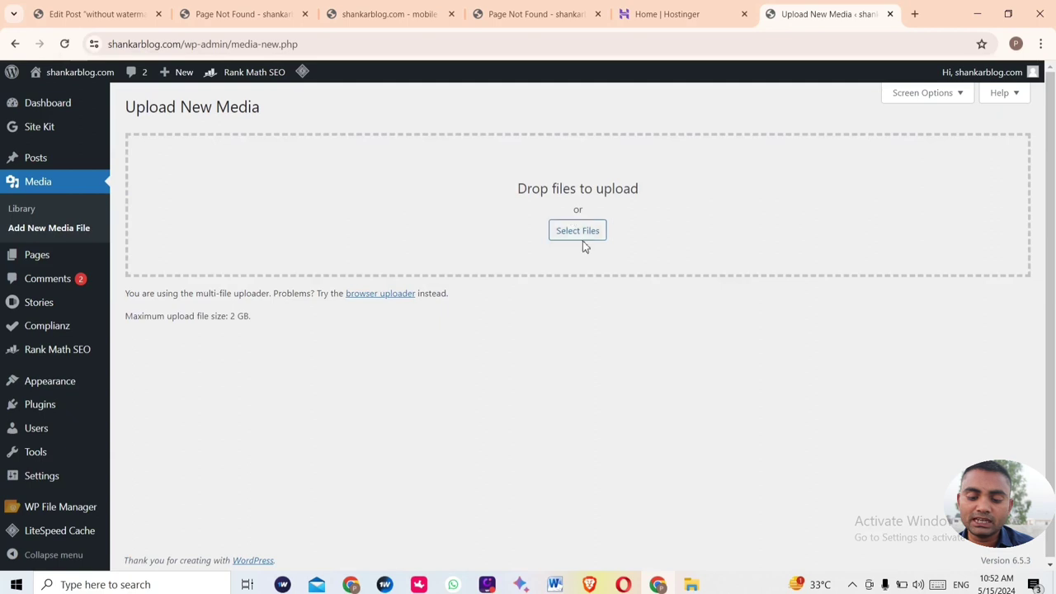
click(693, 585)
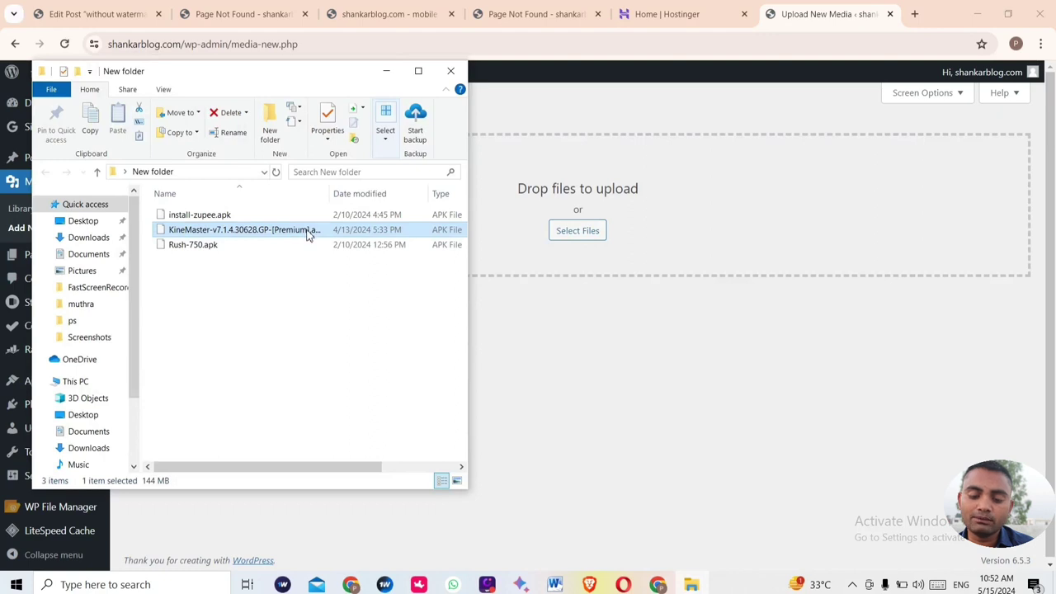
drag(307, 235, 670, 214)
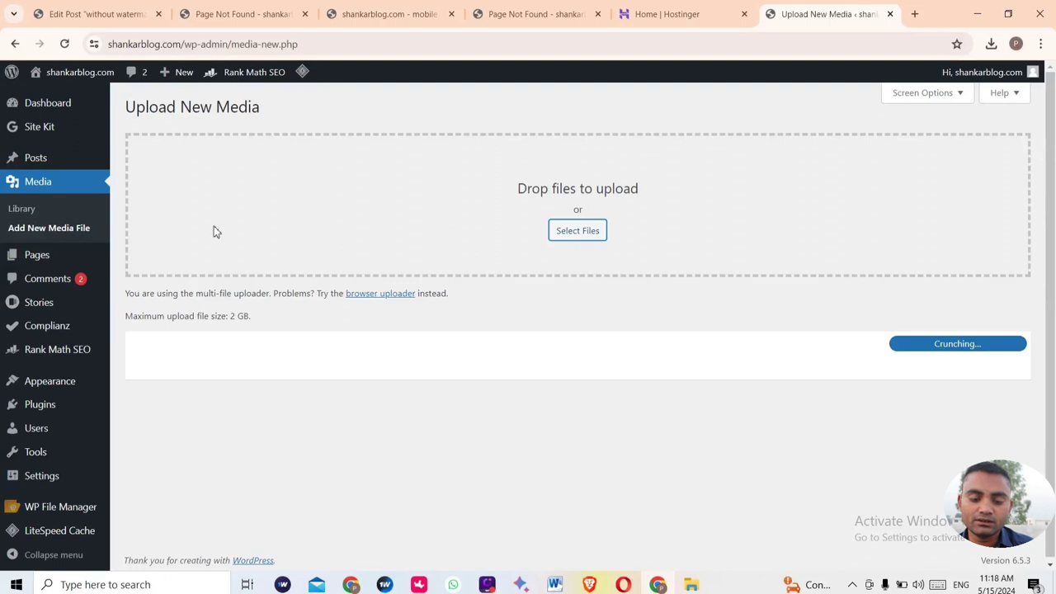
click(38, 214)
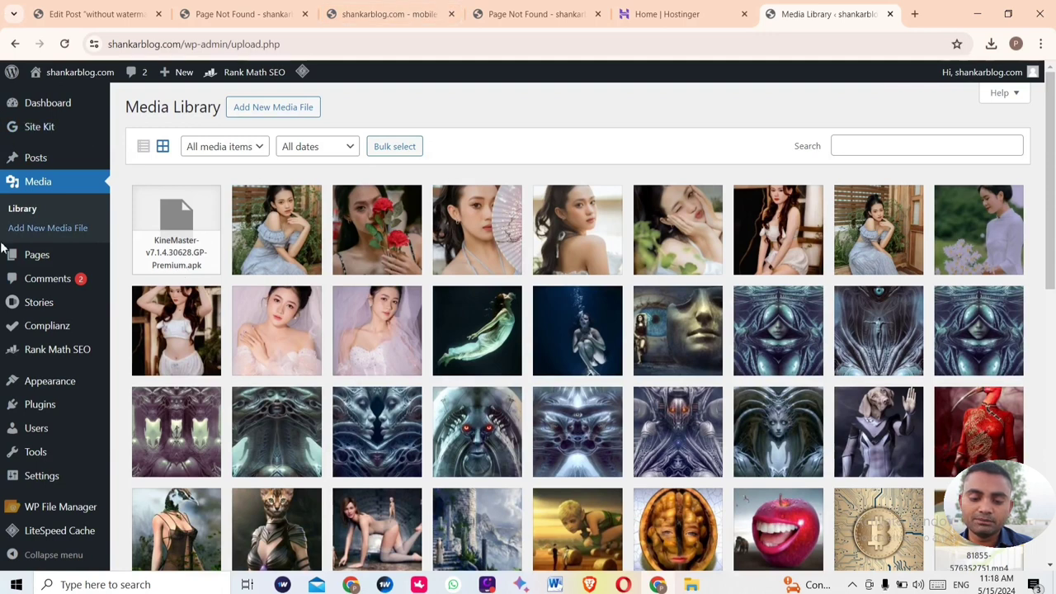
Open the published post "without watermark kinemaster" for editing from the posts list.
mouse_move(37, 303)
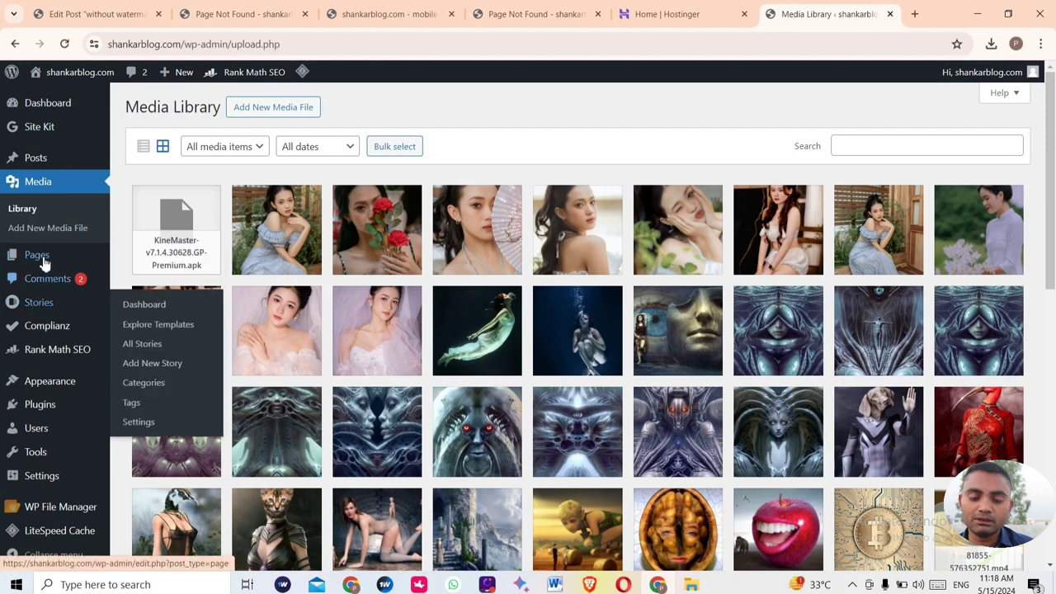
click(36, 157)
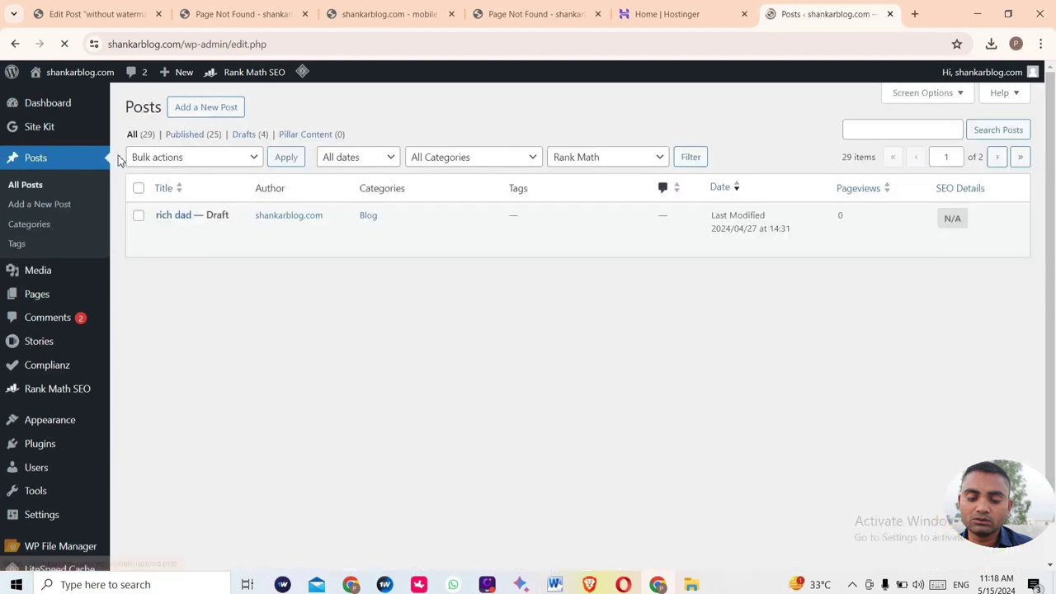
scroll(160, 231, down, 7)
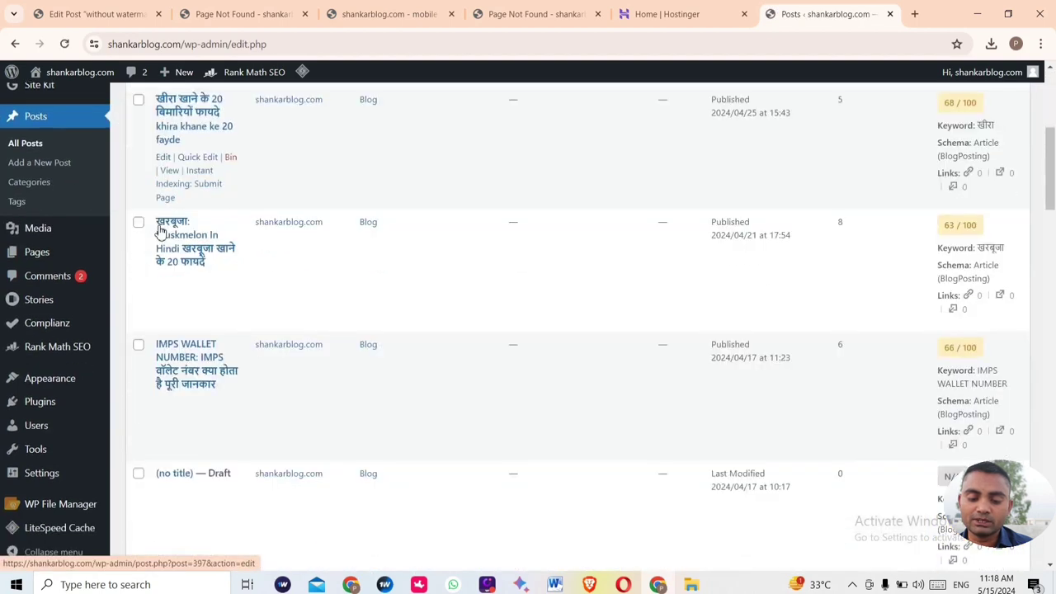
scroll(160, 232, up, 1)
scroll(160, 230, down, 3)
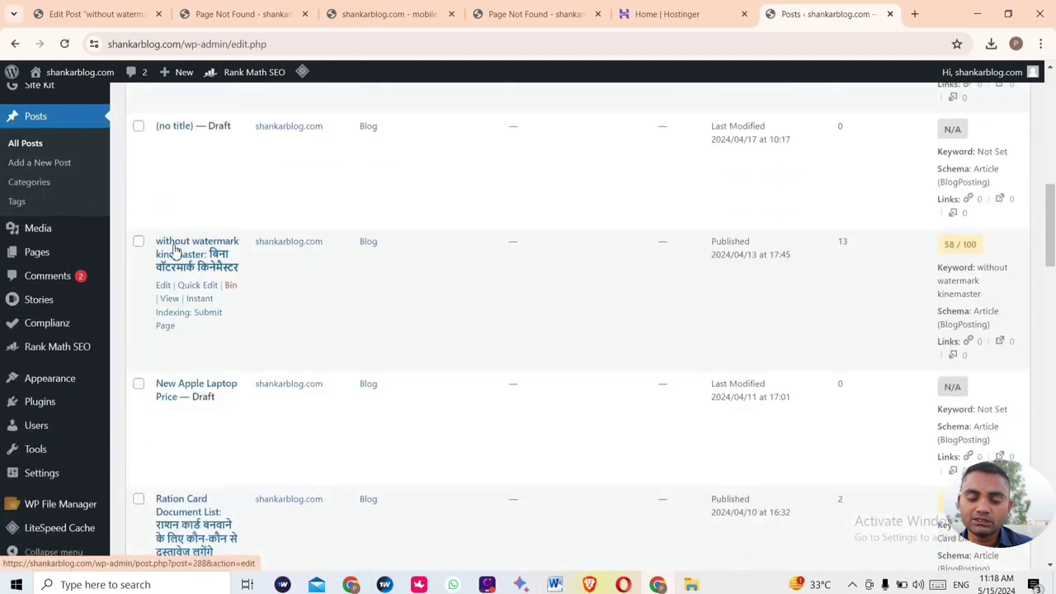
scroll(172, 251, down, 1)
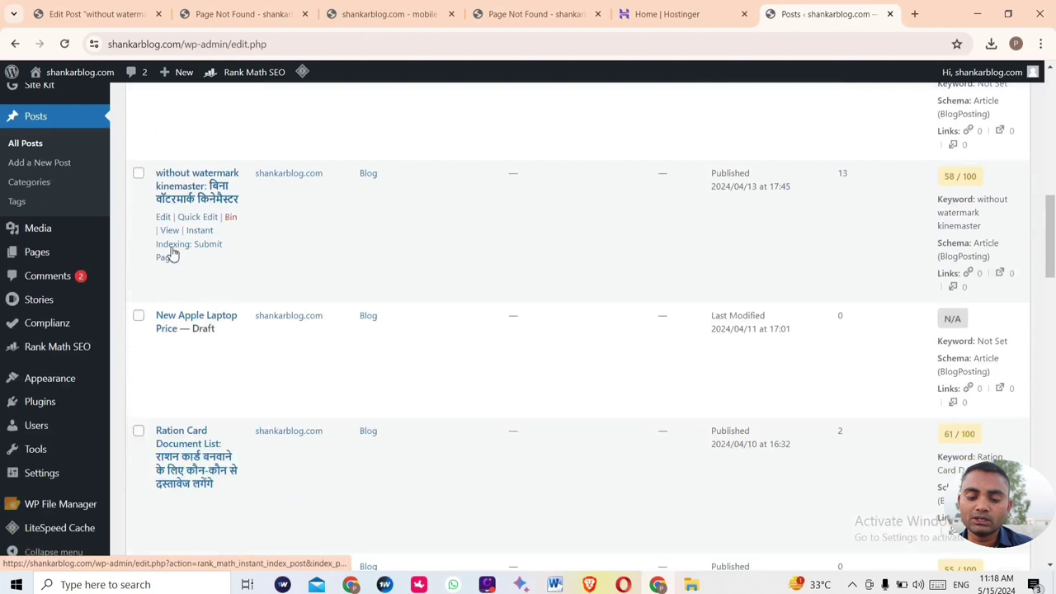
click(191, 204)
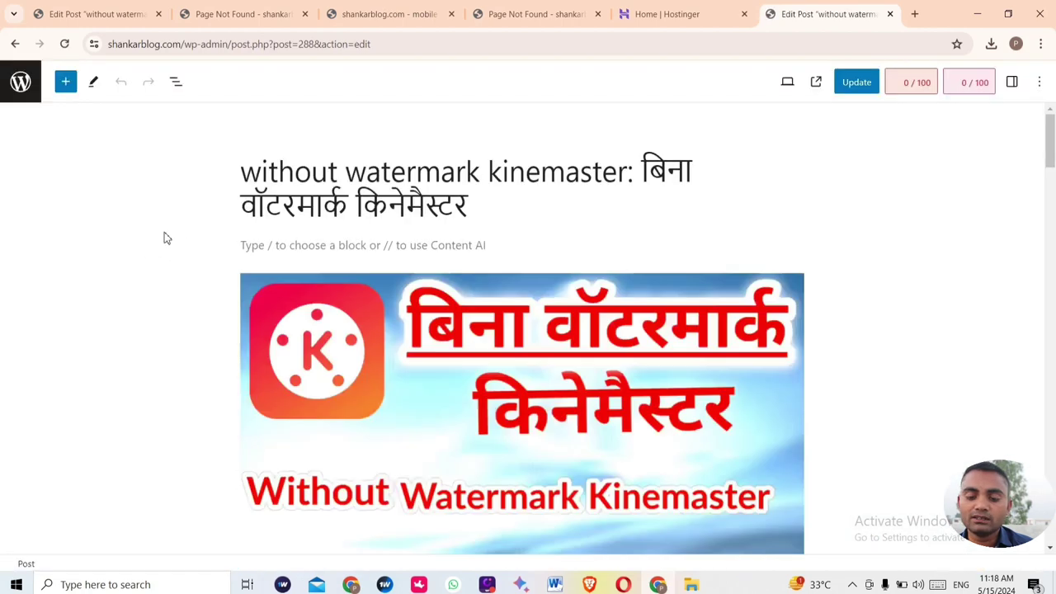
Replace the Telegram link at the end of the paragraph above the AI Style image with a new empty paragraph.
scroll(239, 328, down, 4)
scroll(238, 328, down, 4)
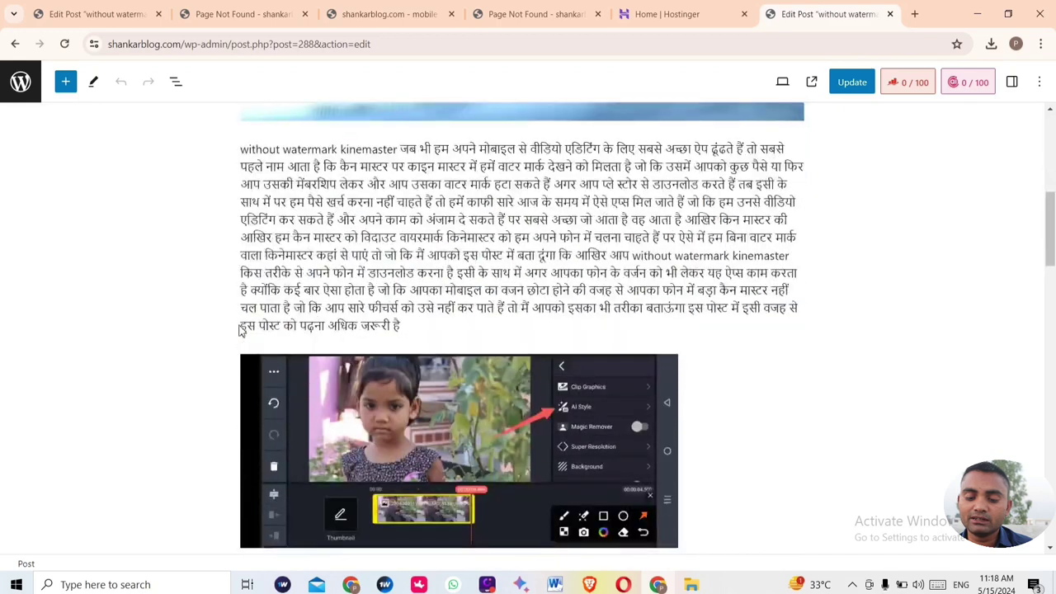
scroll(240, 332, down, 5)
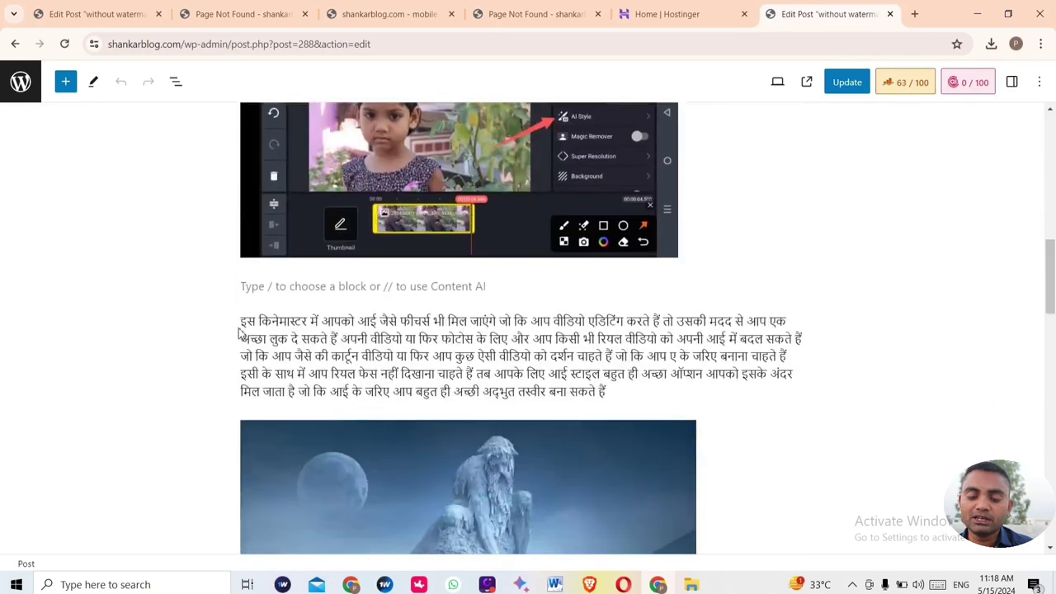
scroll(231, 359, down, 6)
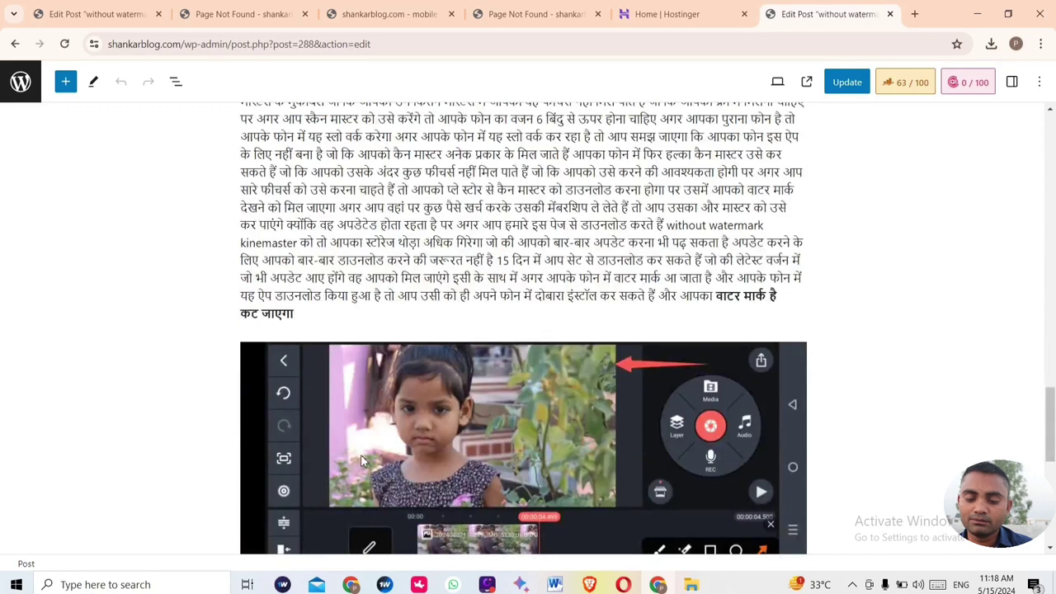
scroll(363, 458, down, 4)
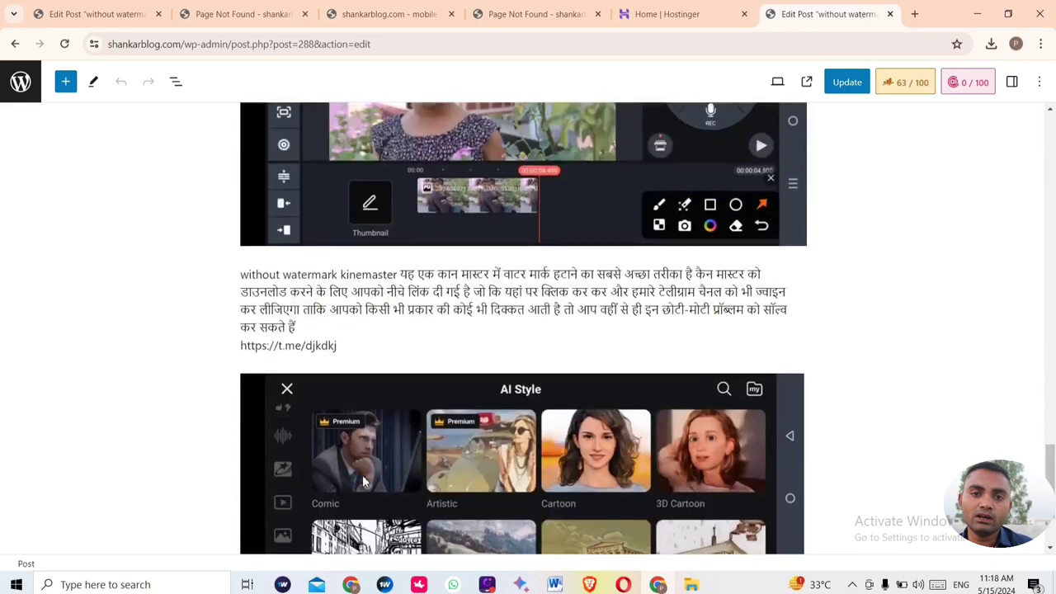
scroll(363, 476, down, 2)
scroll(363, 477, up, 1)
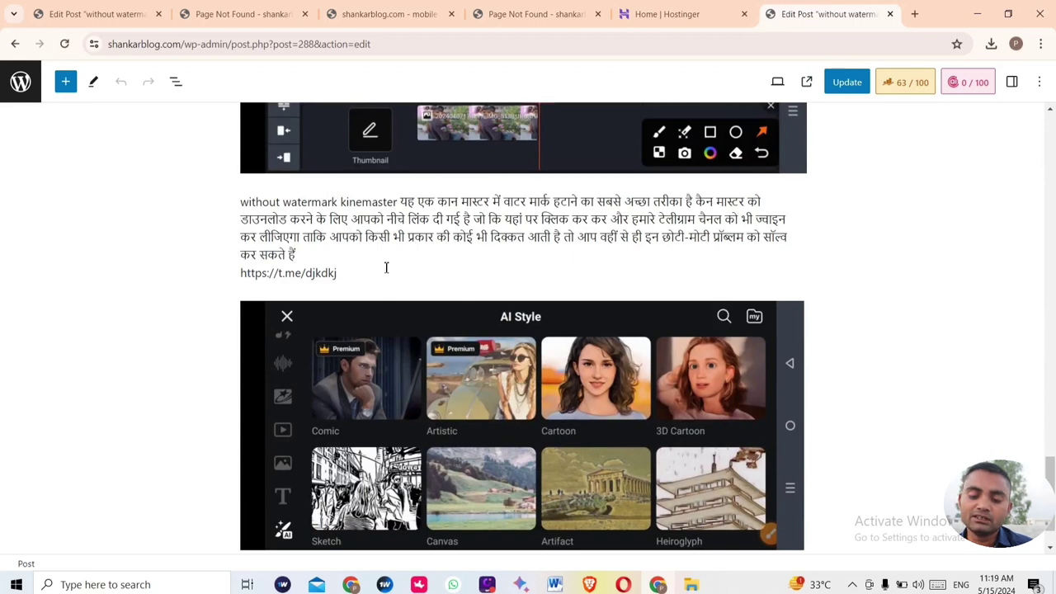
drag(358, 270, 291, 253)
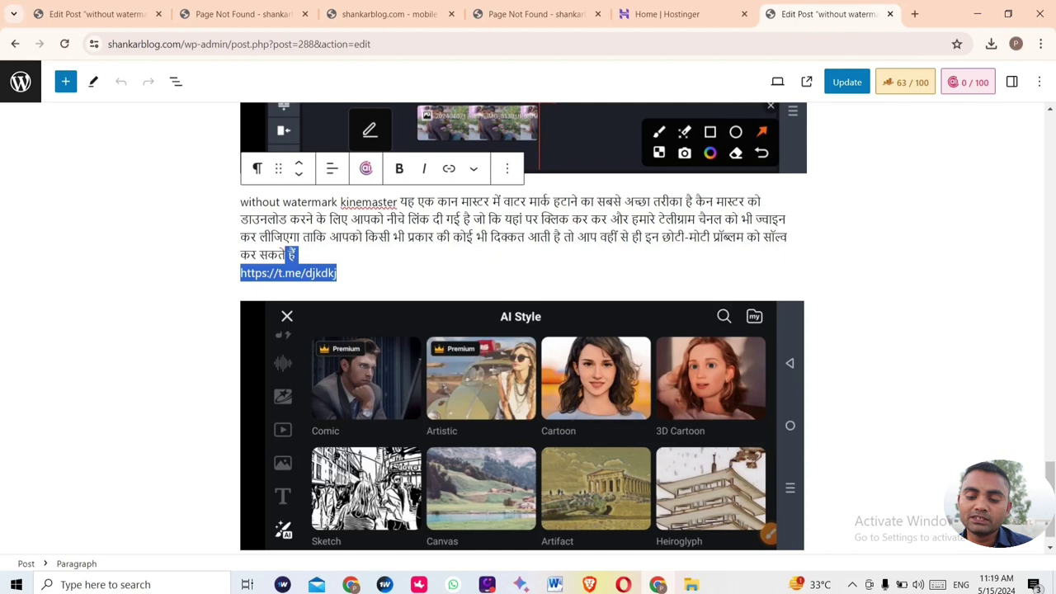
drag(241, 273, 343, 274)
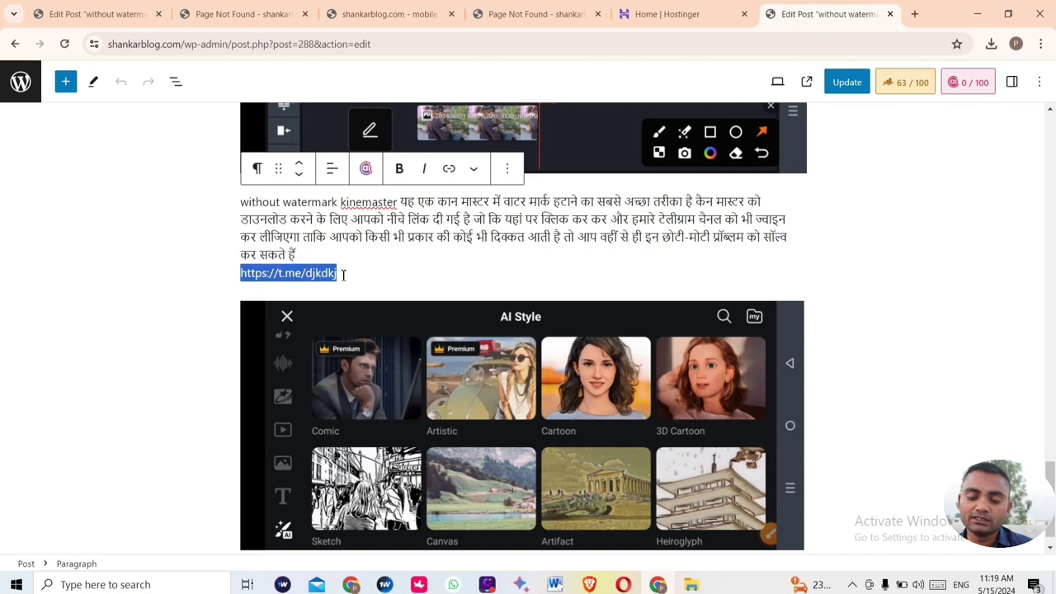
key(Return)
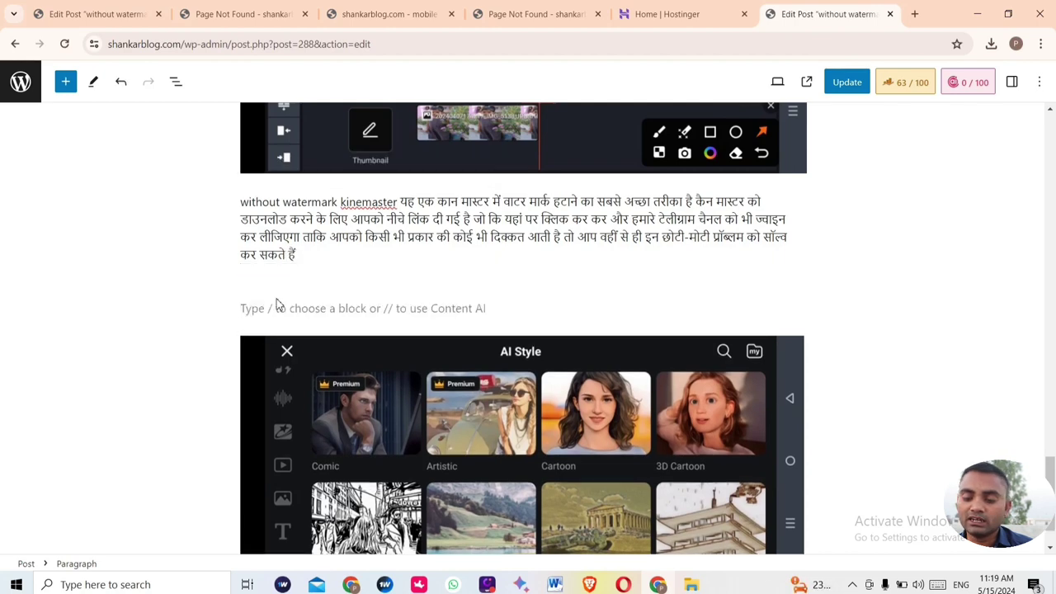
Insert a File block from the full block library at the empty paragraph above the AI Style image.
click(795, 308)
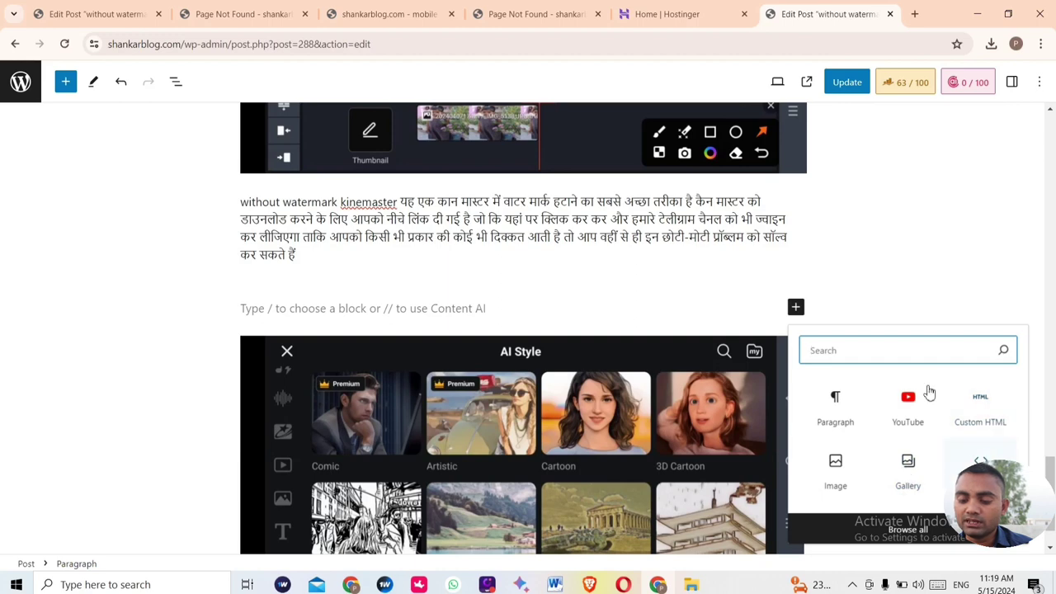
click(905, 538)
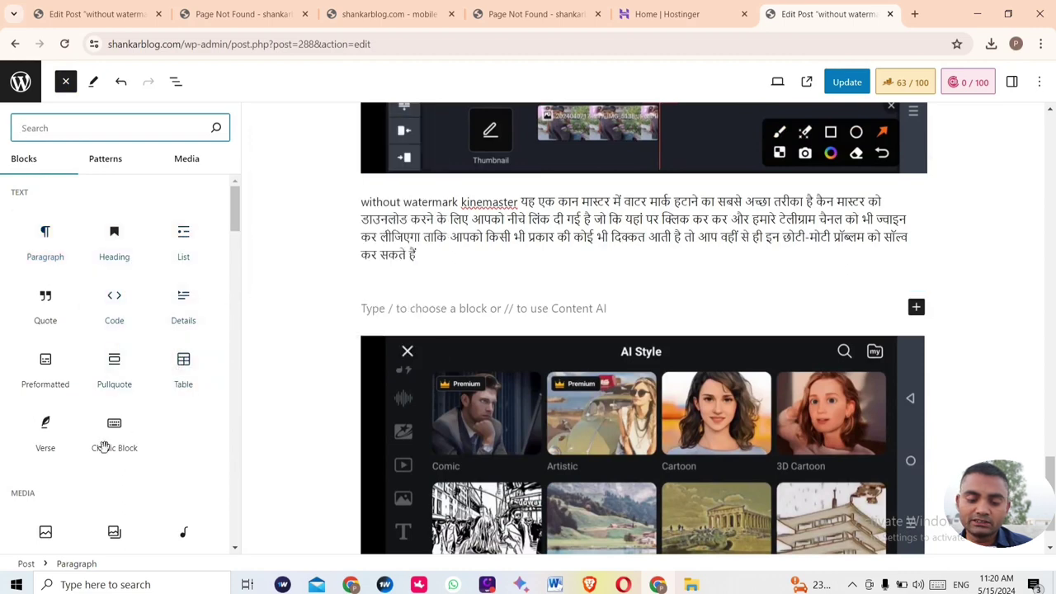
scroll(110, 431, down, 2)
scroll(111, 429, down, 1)
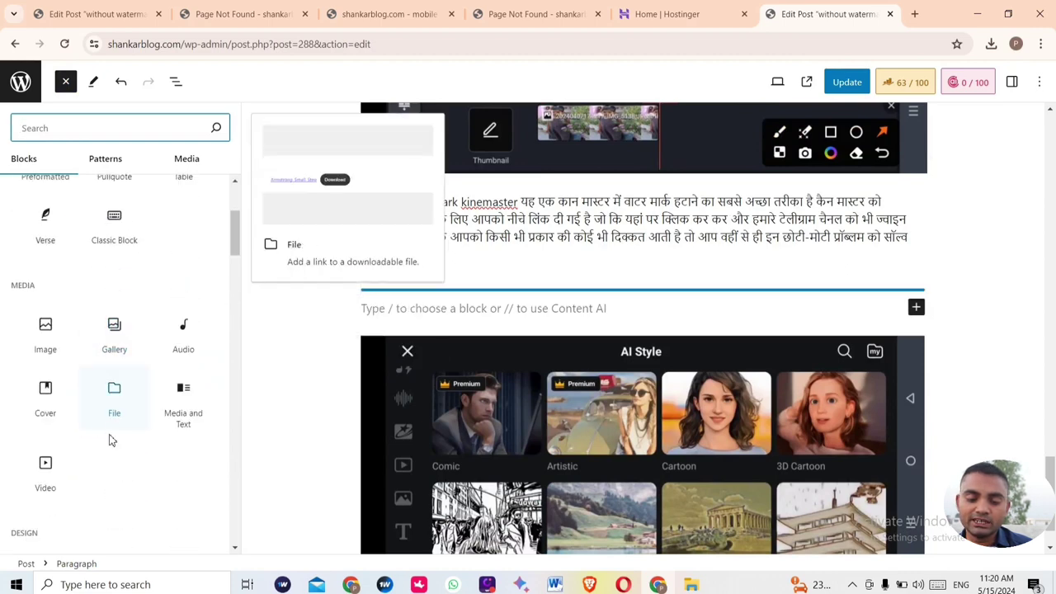
click(128, 393)
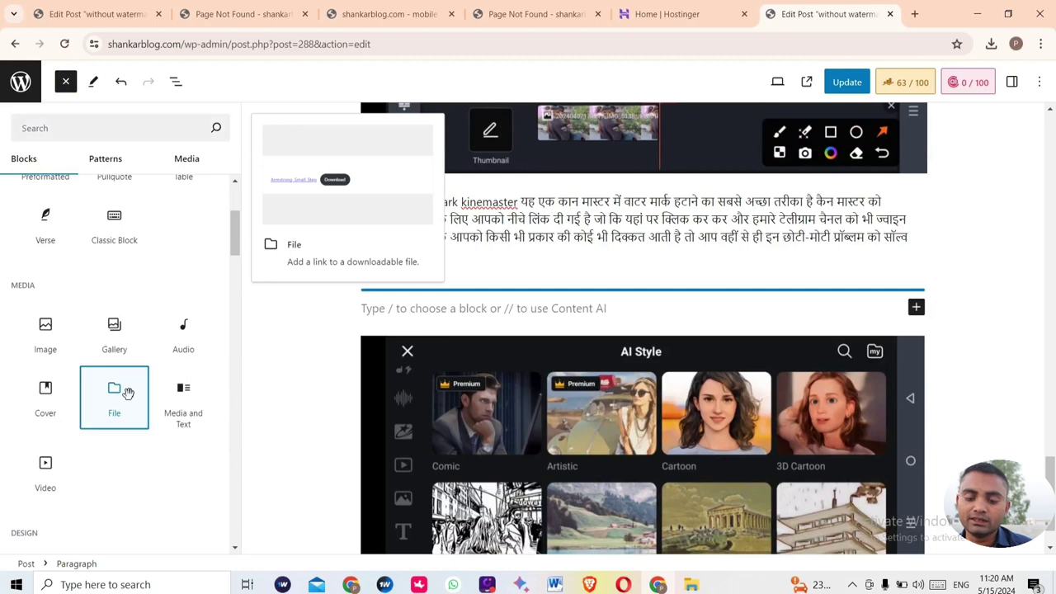